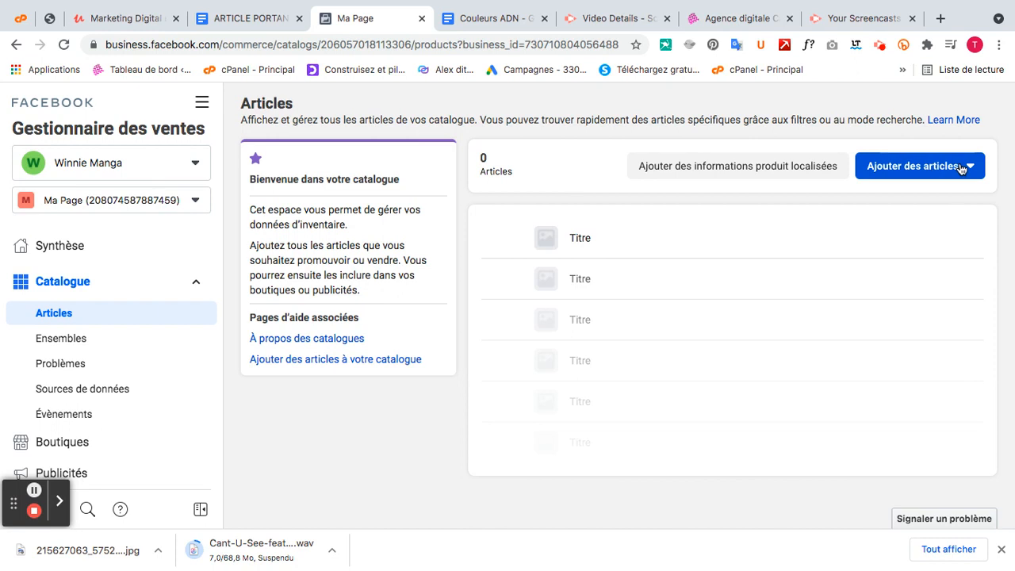
# Step: Start adding a single article to the catalogue and import the downloaded 215627063_5752….jpg as its main image
pyautogui.click(936, 167)
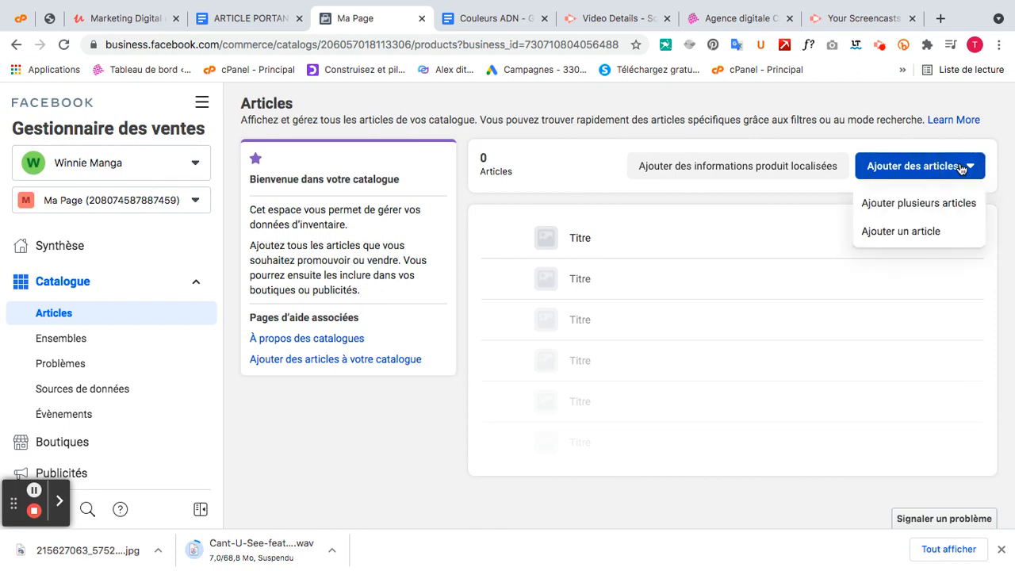
pyautogui.click(891, 235)
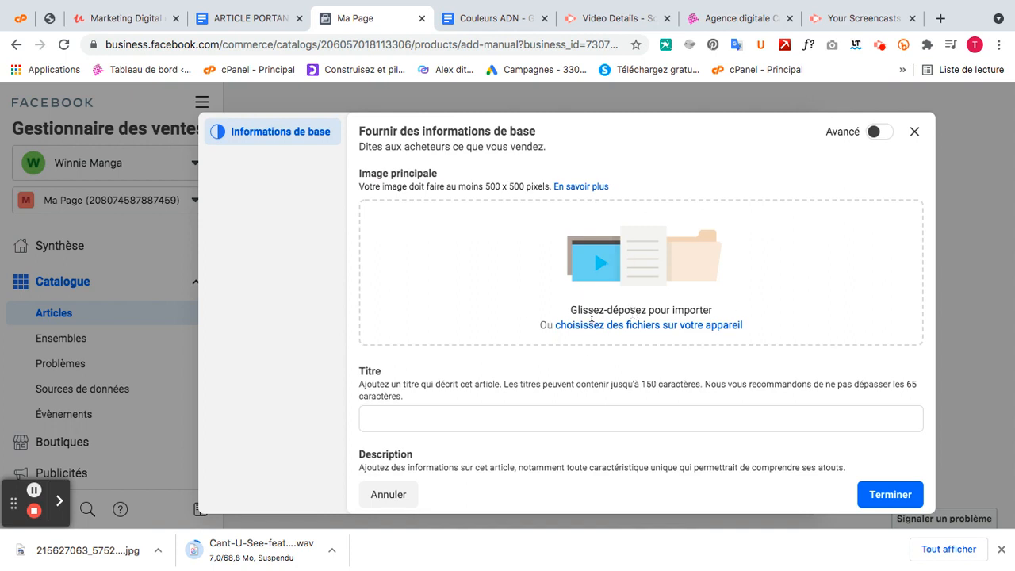
pyautogui.moveTo(70, 565); pyautogui.dragTo(631, 325)
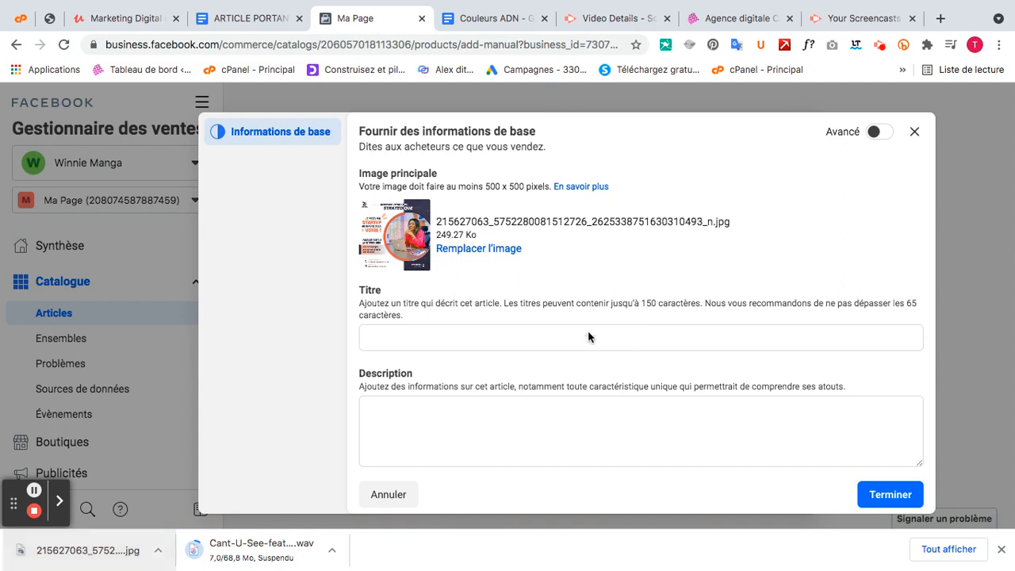
# Step: Enter "titre" as the article's title and "Description de l'article" as its description, with the first letter capitalized
pyautogui.click(444, 334)
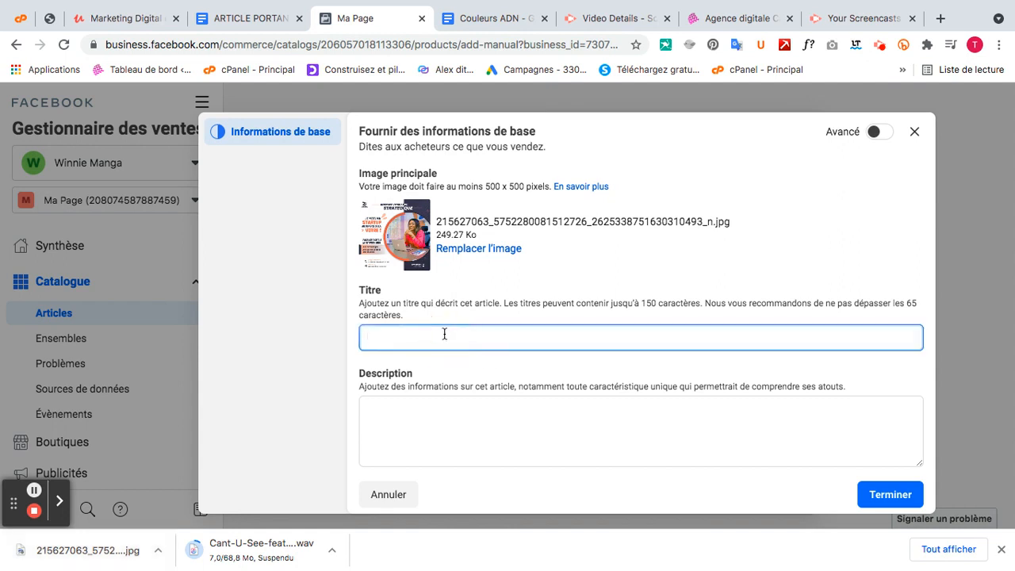
pyautogui.write('titre')
pyautogui.click(433, 425)
pyautogui.write('descr')
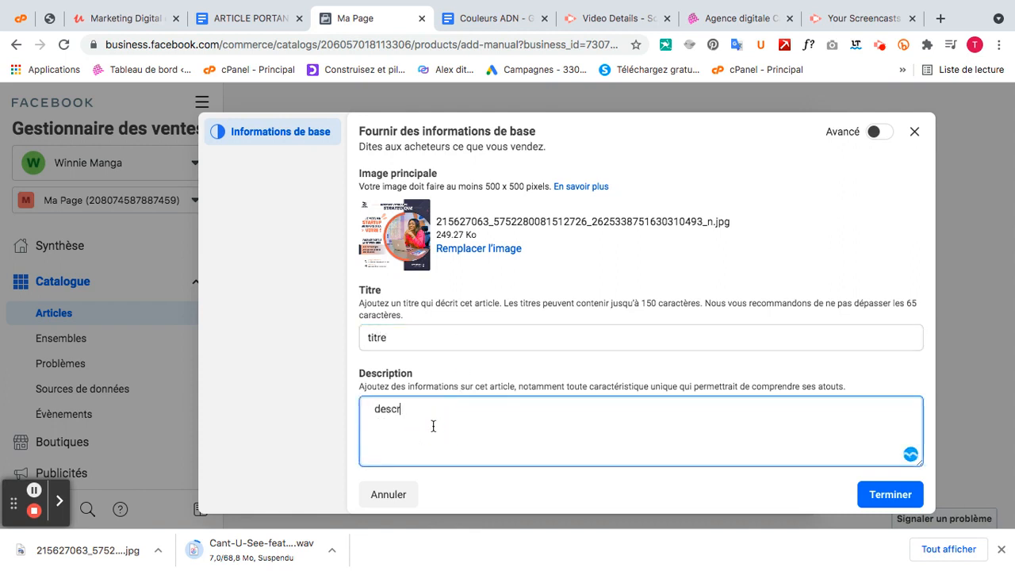
pyautogui.write("iption de l'article")
pyautogui.scroll(-5, 433, 426)
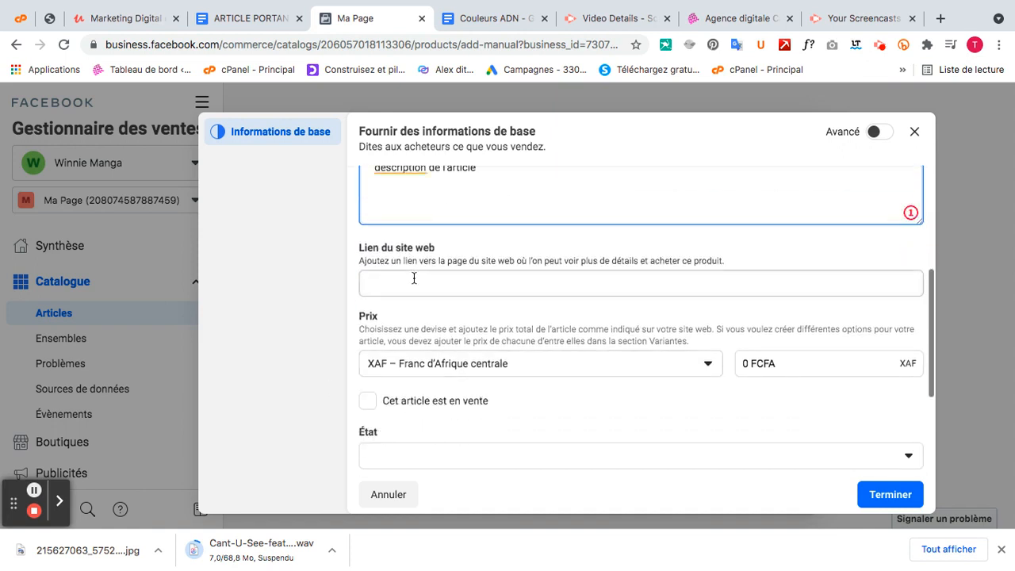
pyautogui.scroll(2, 415, 238)
pyautogui.moveTo(383, 215)
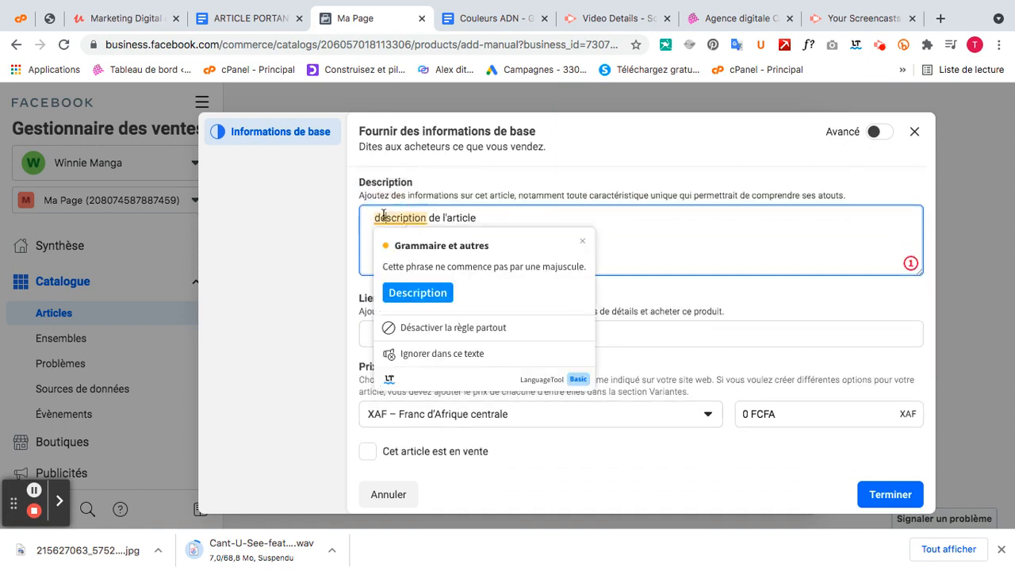
pyautogui.click(401, 291)
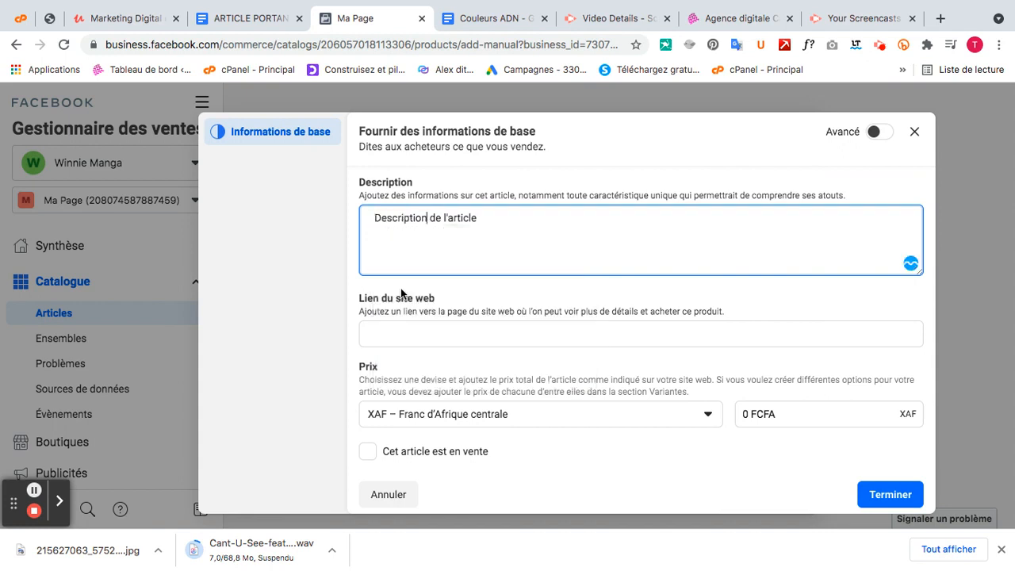
pyautogui.click(385, 331)
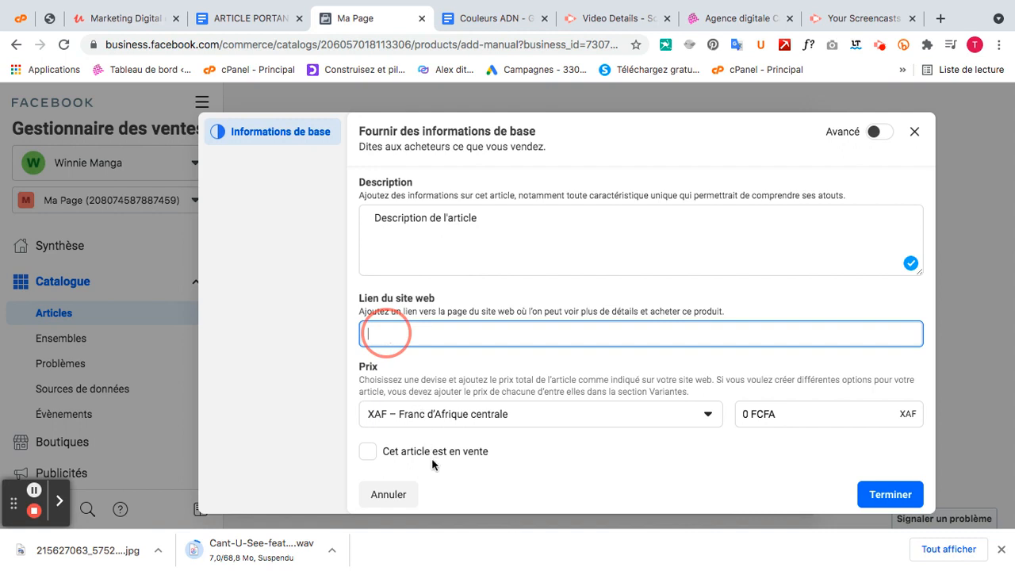
pyautogui.write('https://www.lanetworkeuse.com/')
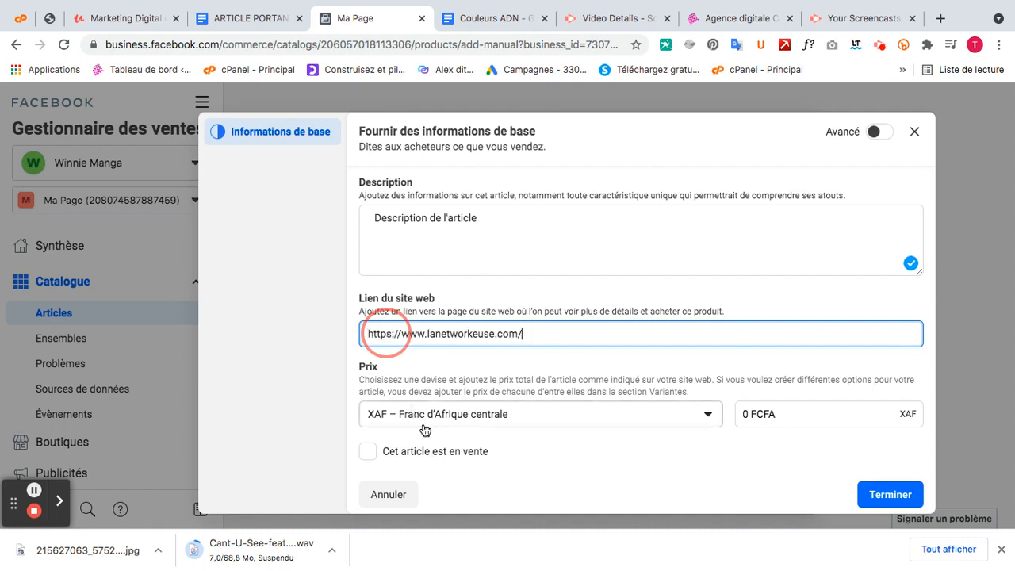
pyautogui.scroll(-2, 505, 335)
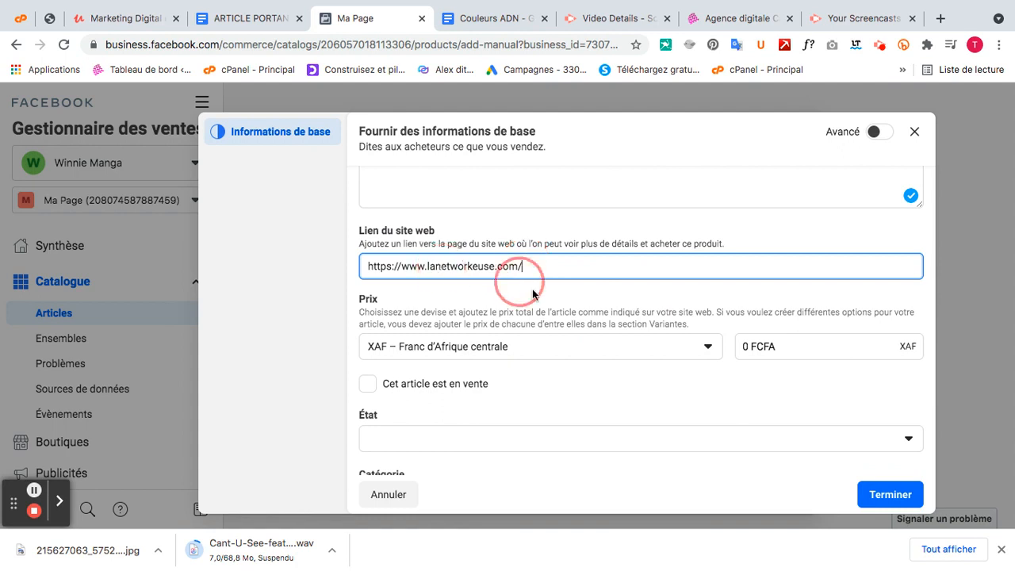
pyautogui.scroll(-2, 614, 405)
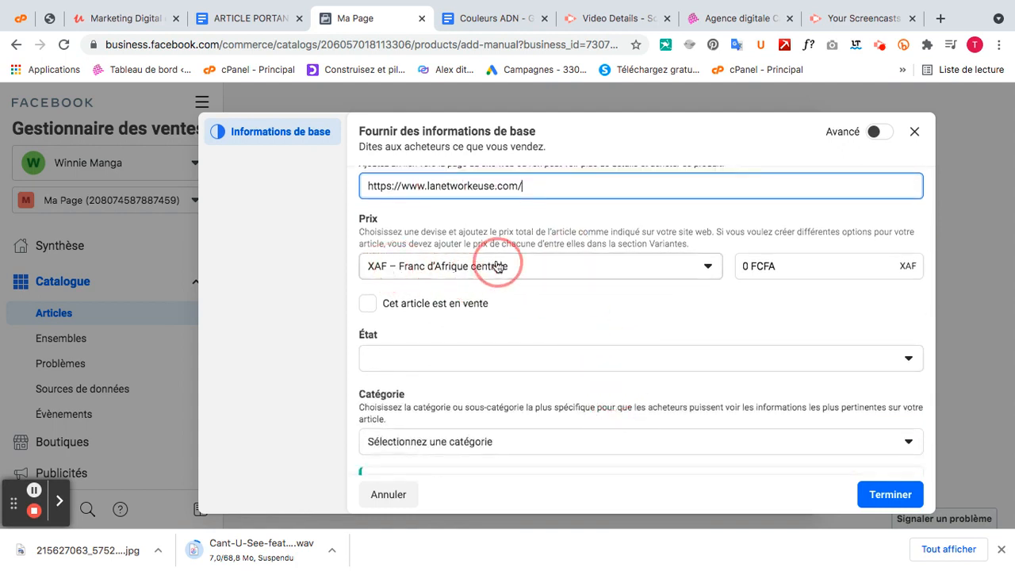
pyautogui.click(710, 270)
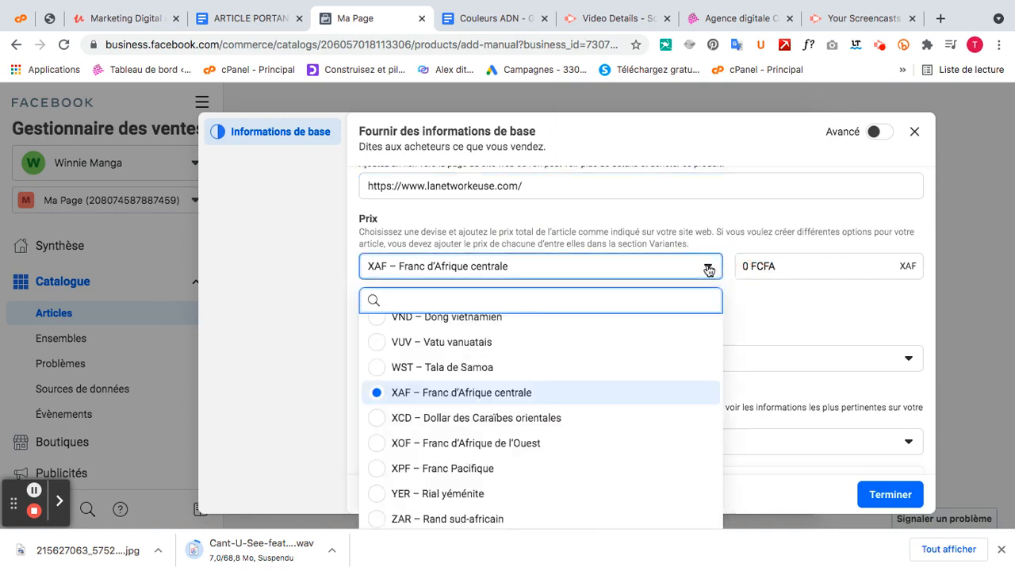
pyautogui.scroll(-2, 566, 442)
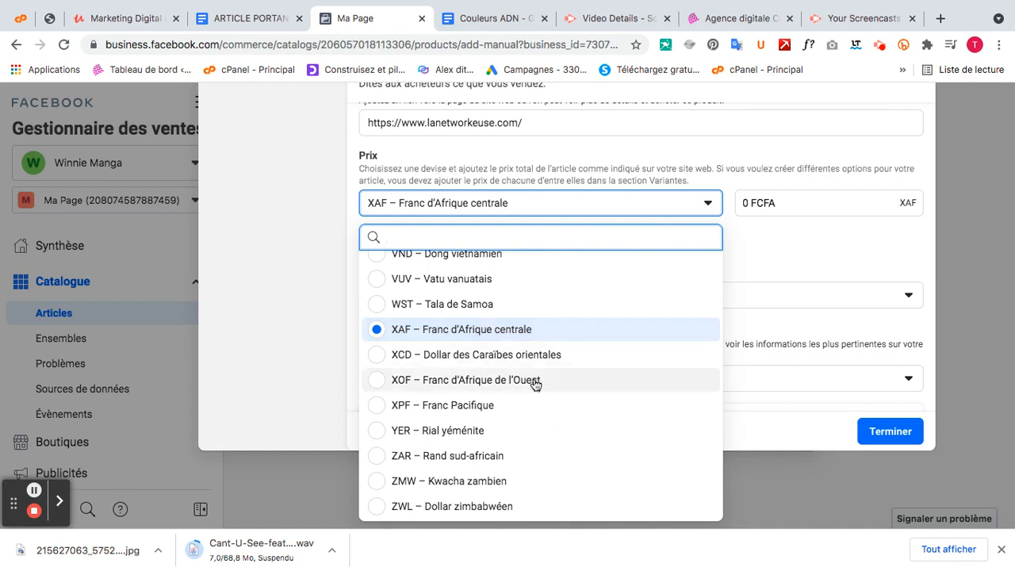
pyautogui.click(763, 248)
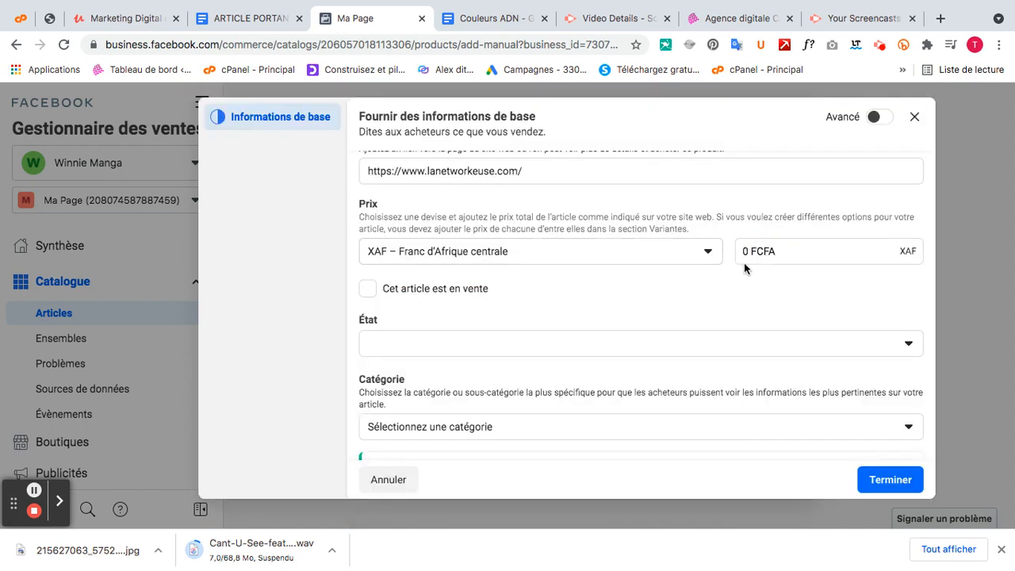
pyautogui.click(747, 251)
pyautogui.press('BackSpace')
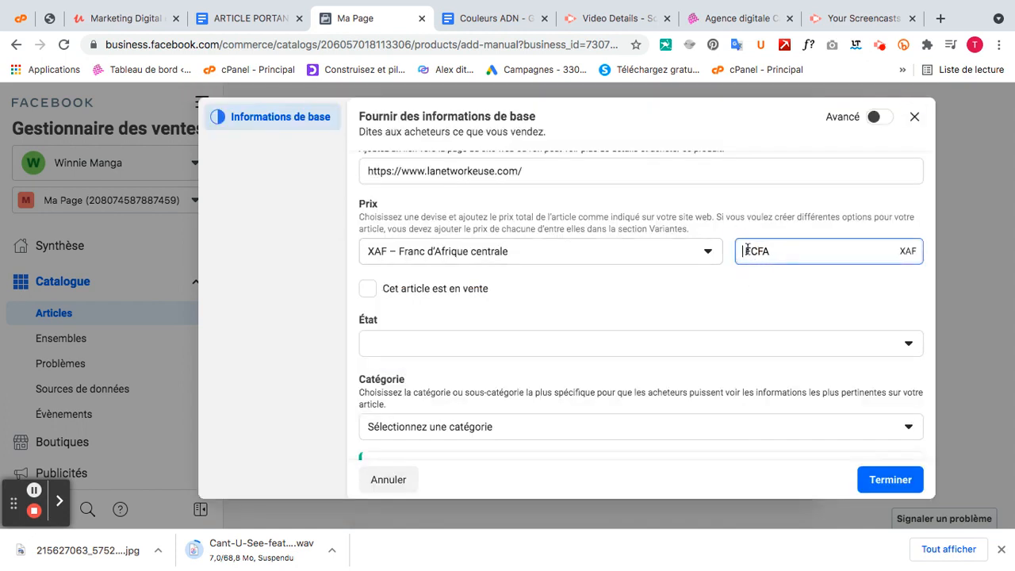
pyautogui.write('15000')
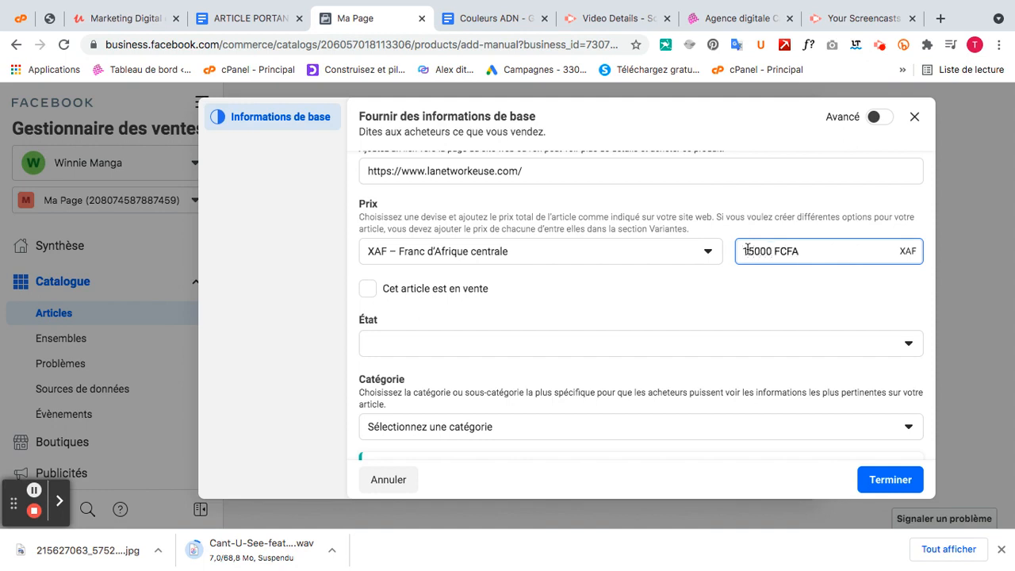
pyautogui.click(747, 301)
# Step: Mark the article as on sale and set its reduced sale price to 5 000 FCFA
pyautogui.scroll(-1, 747, 302)
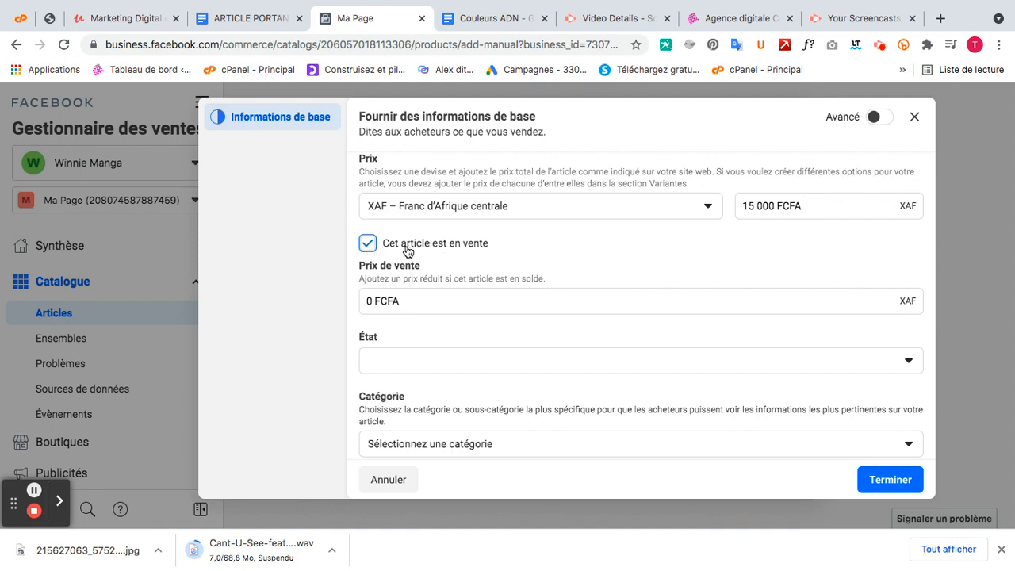
pyautogui.click(369, 245)
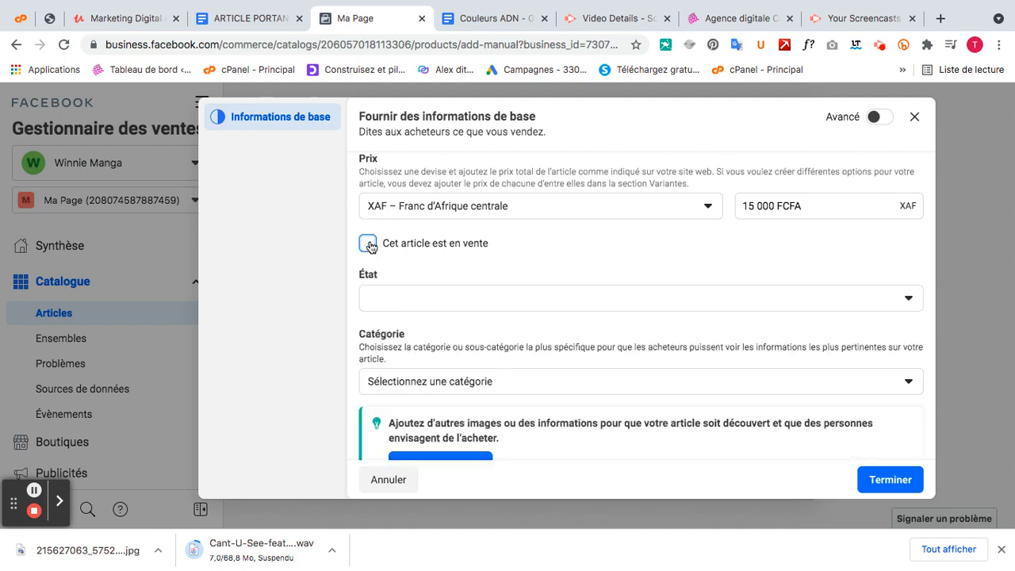
pyautogui.click(369, 245)
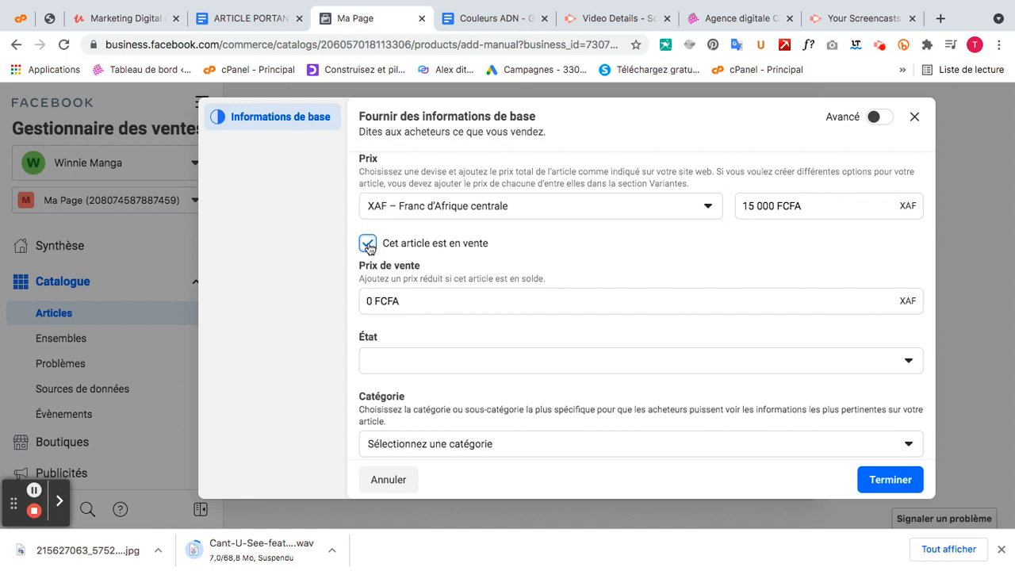
pyautogui.click(366, 300)
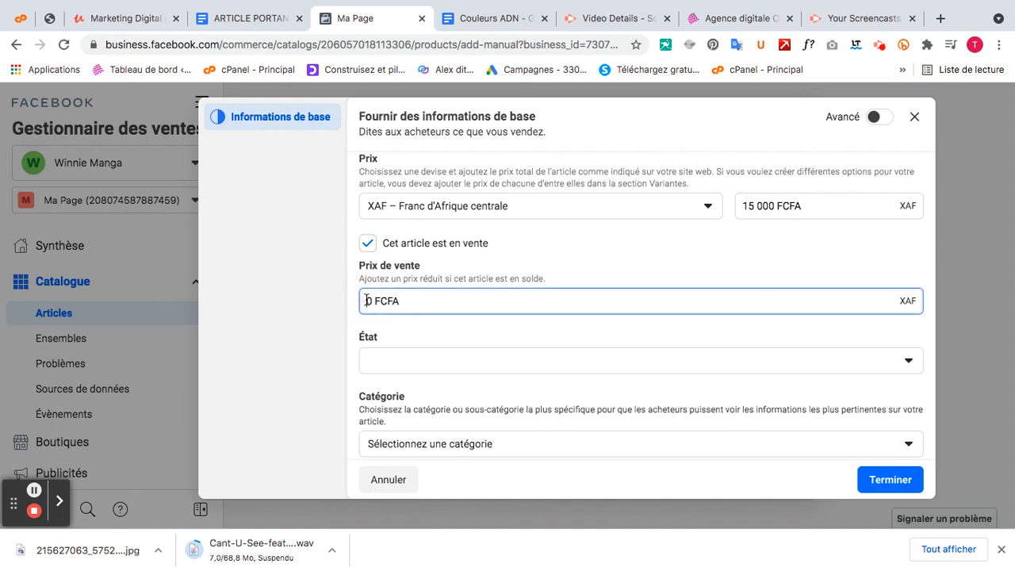
pyautogui.write('500')
pyautogui.click(432, 325)
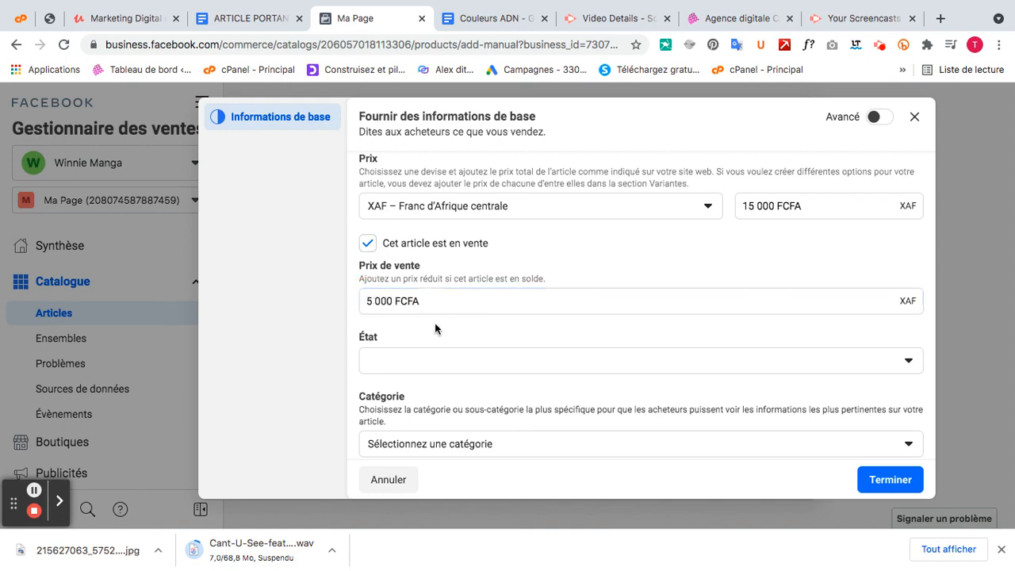
# Step: Set the article's condition to Nouveau
pyautogui.scroll(-1, 437, 329)
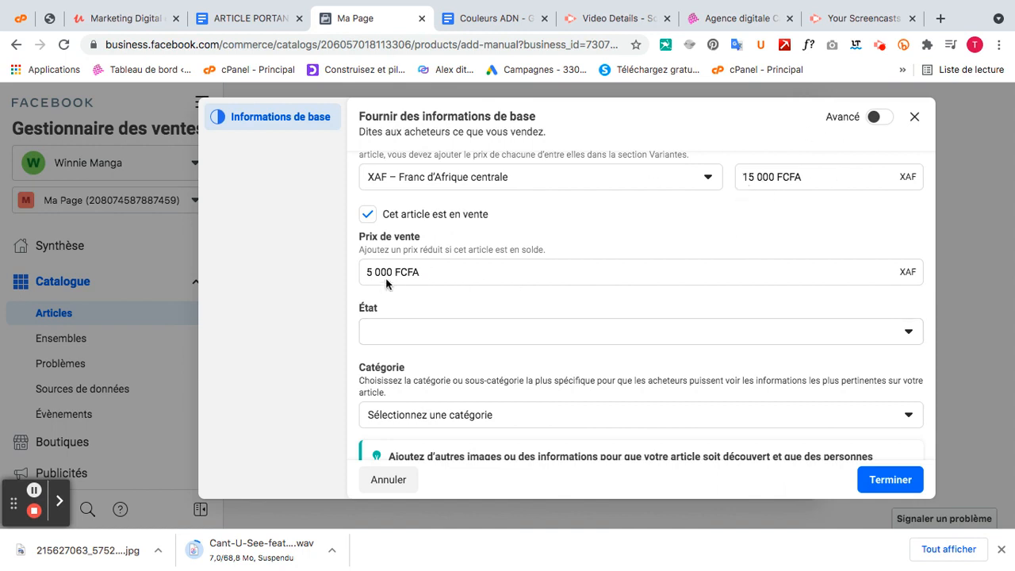
pyautogui.scroll(-2, 506, 289)
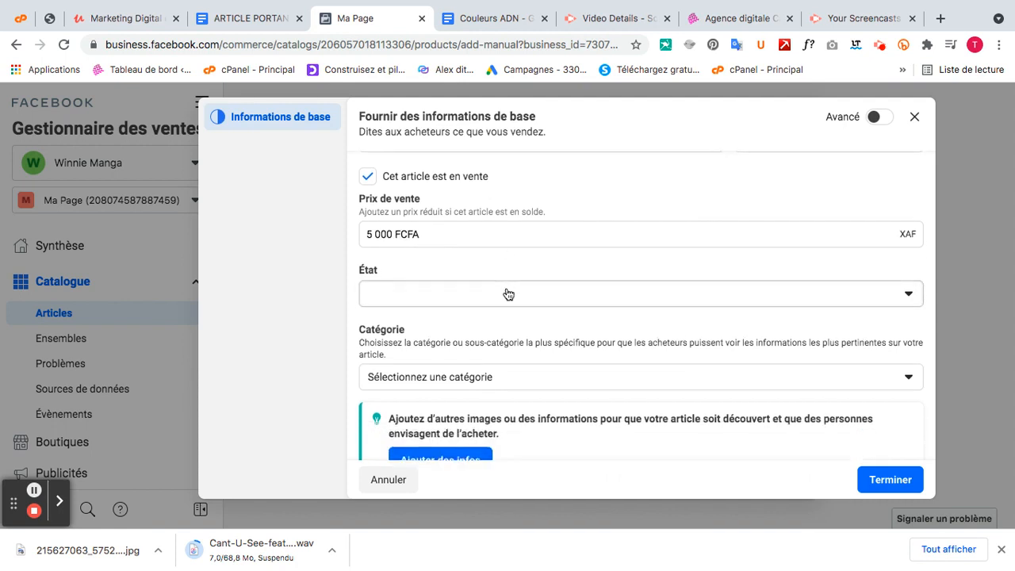
pyautogui.scroll(1, 507, 294)
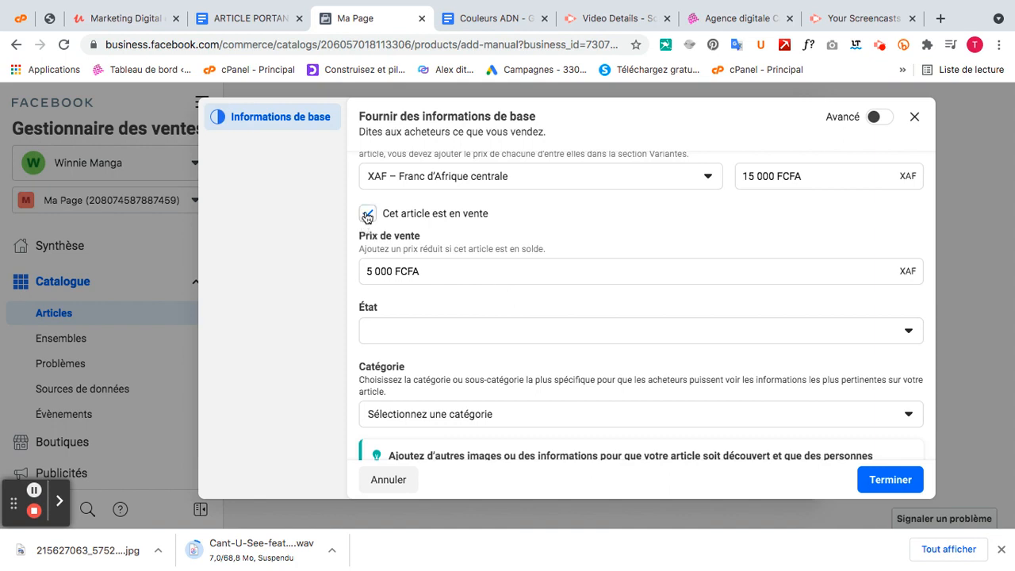
pyautogui.scroll(-2, 425, 283)
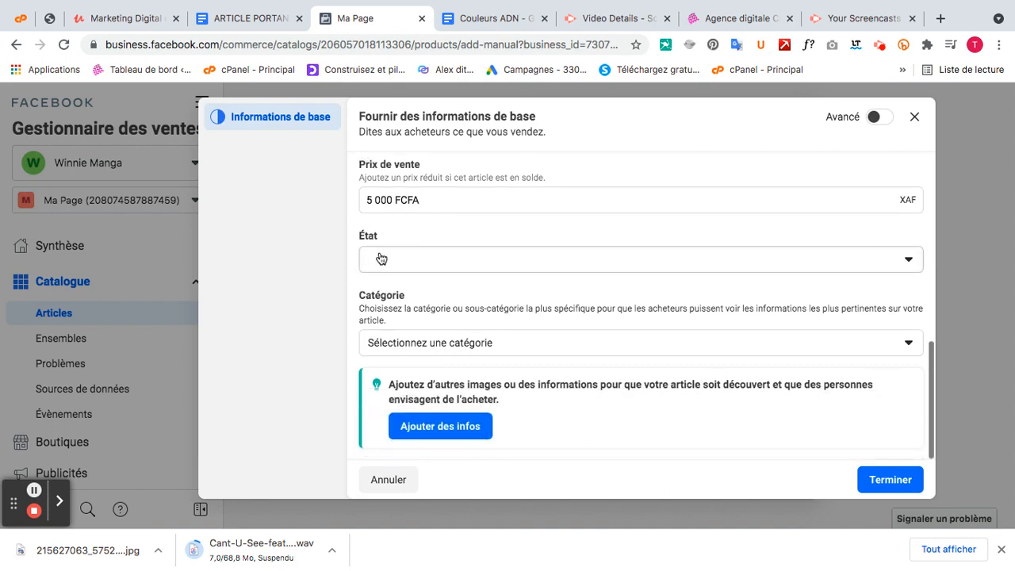
pyautogui.click(910, 263)
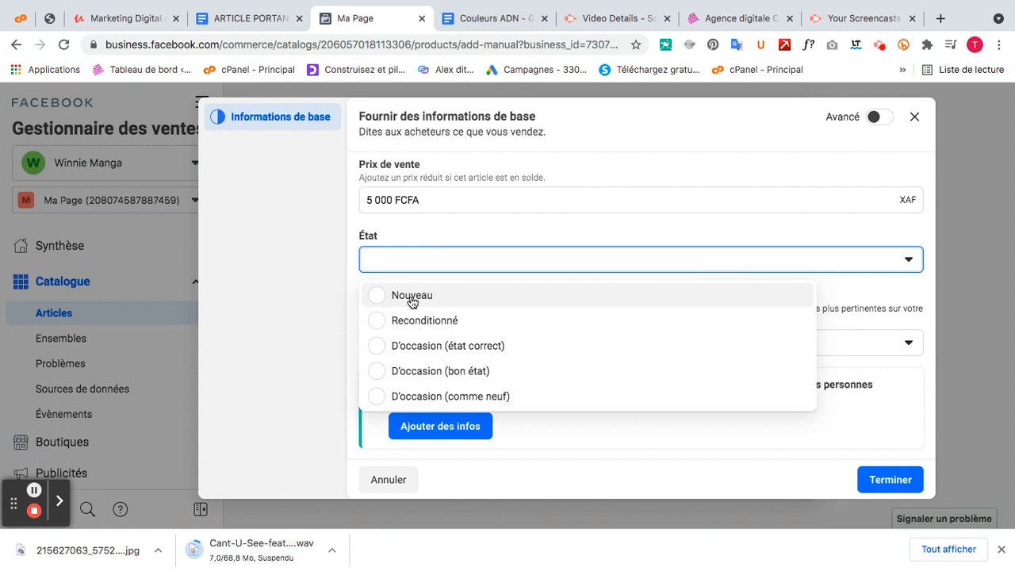
pyautogui.click(411, 297)
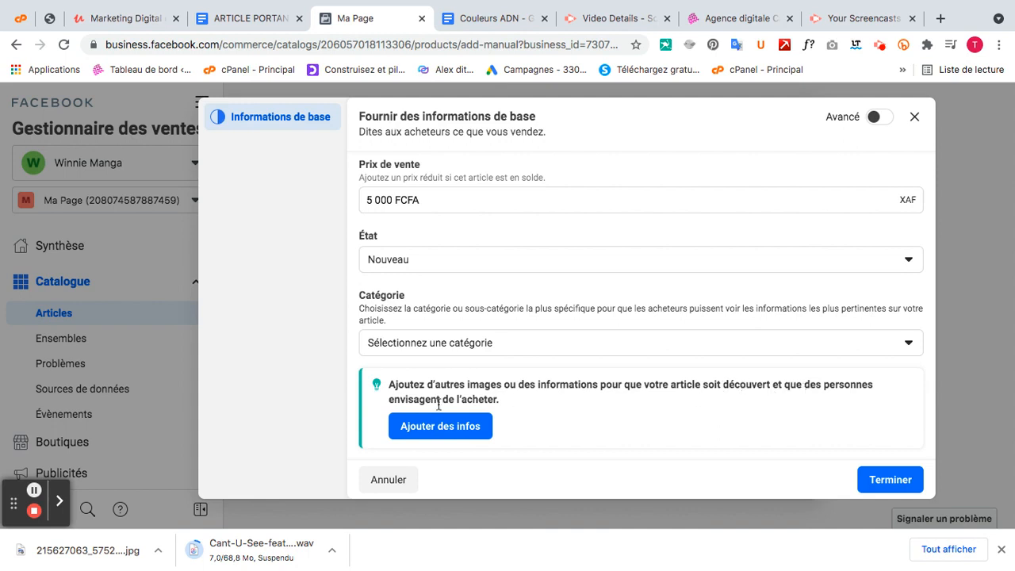
# Step: Review the article form, submit the article to the catalogue and close the confirmation
pyautogui.scroll(10, 574, 429)
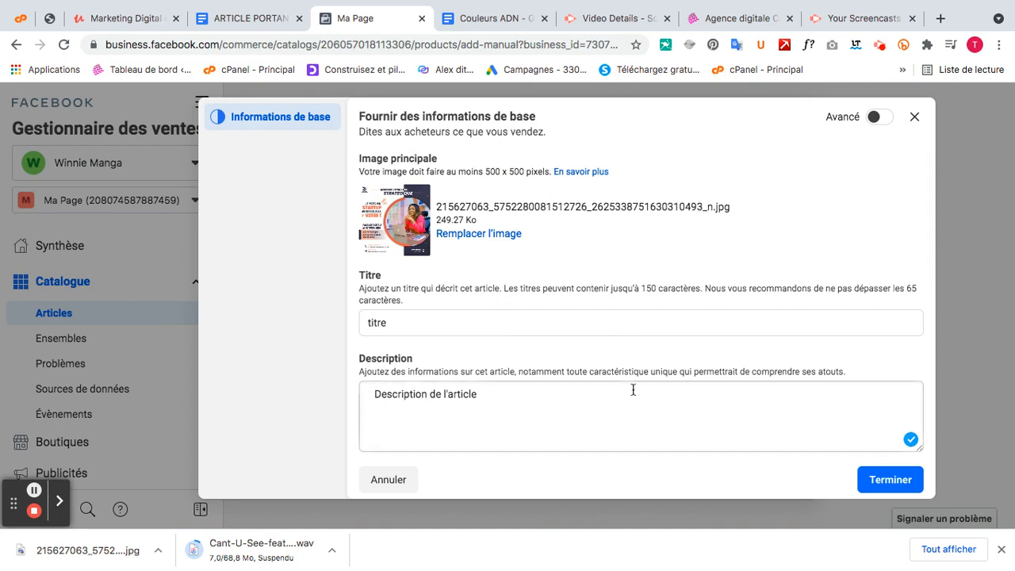
pyautogui.scroll(-10, 632, 399)
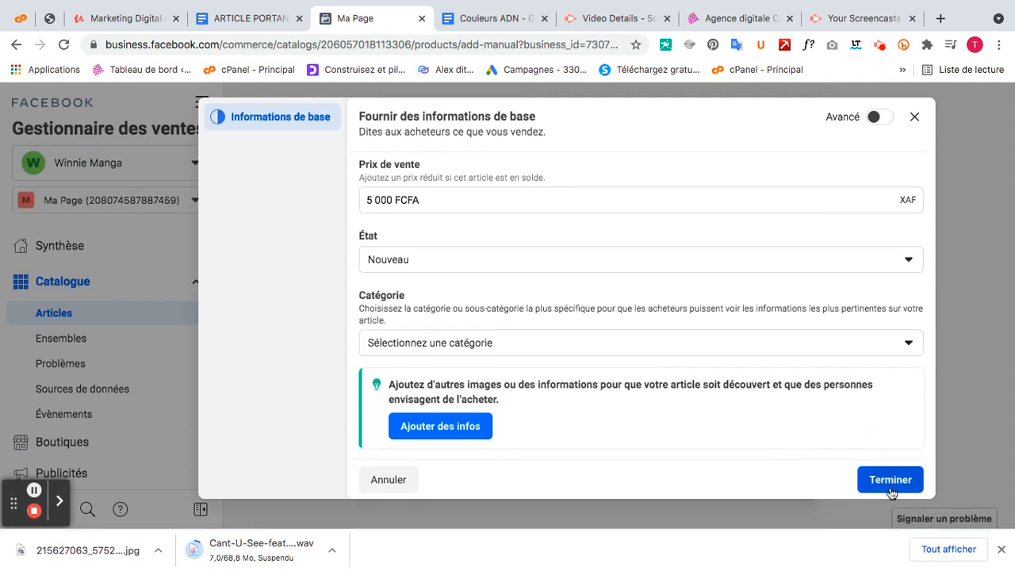
pyautogui.click(886, 480)
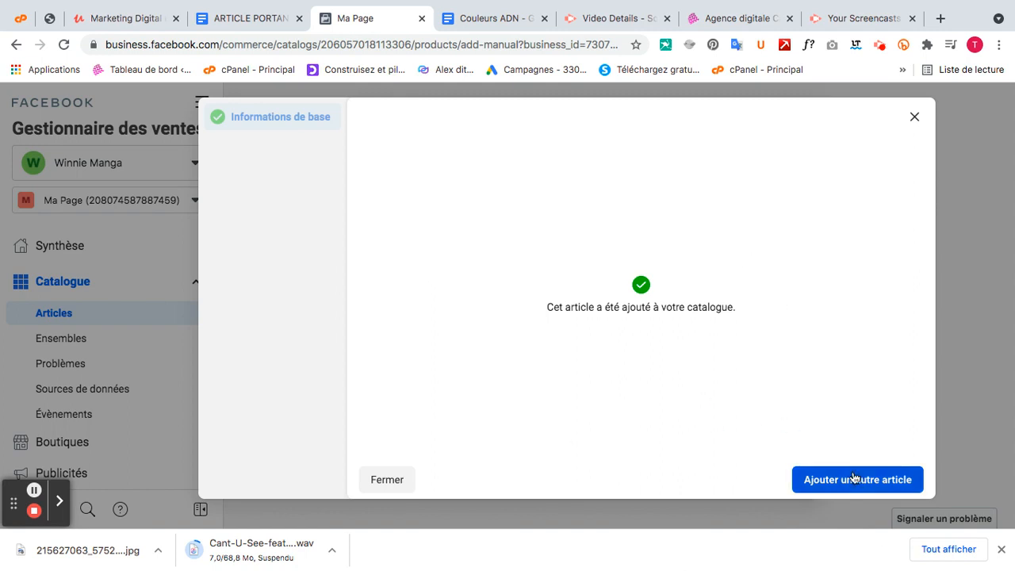
pyautogui.click(386, 479)
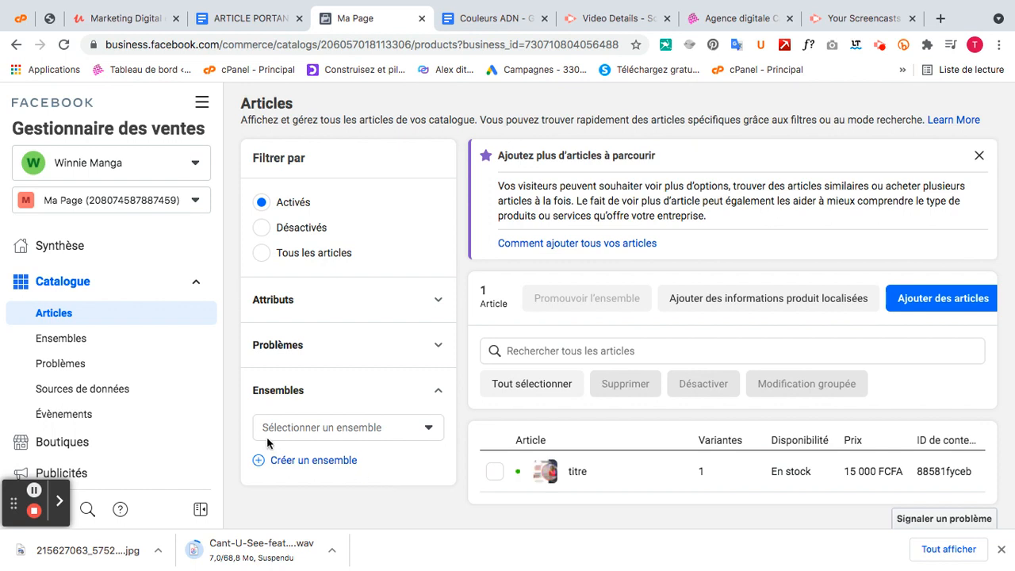
# Step: Open the details of the article "titre" from the catalogue's article list
pyautogui.click(34, 494)
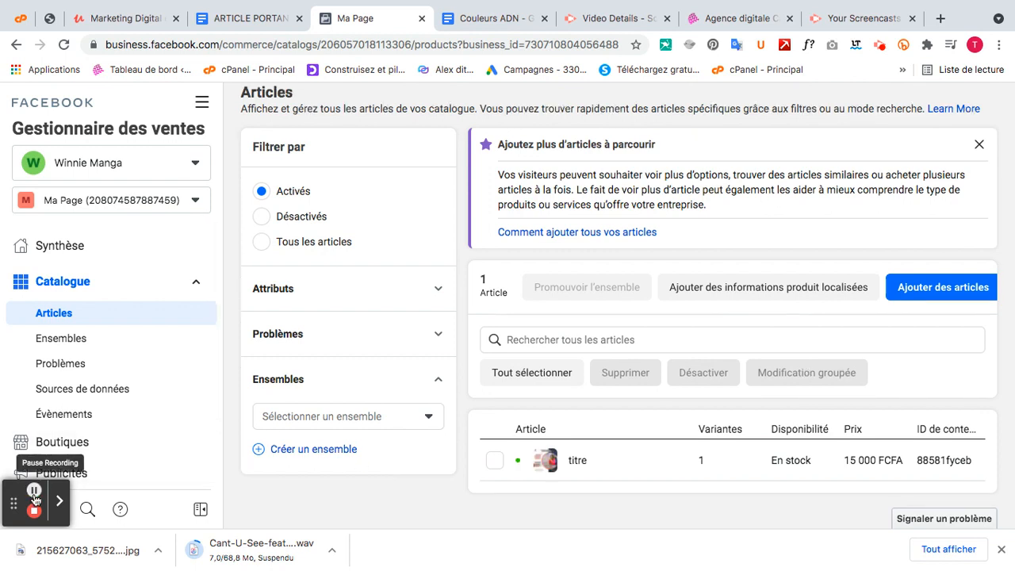
pyautogui.scroll(-1, 615, 486)
pyautogui.scroll(1, 500, 317)
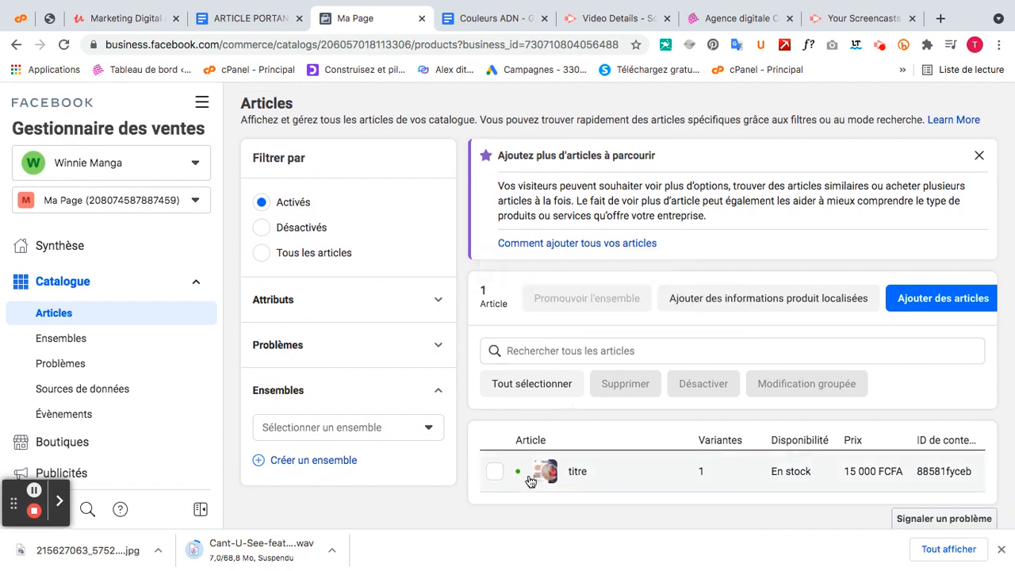
pyautogui.click(649, 480)
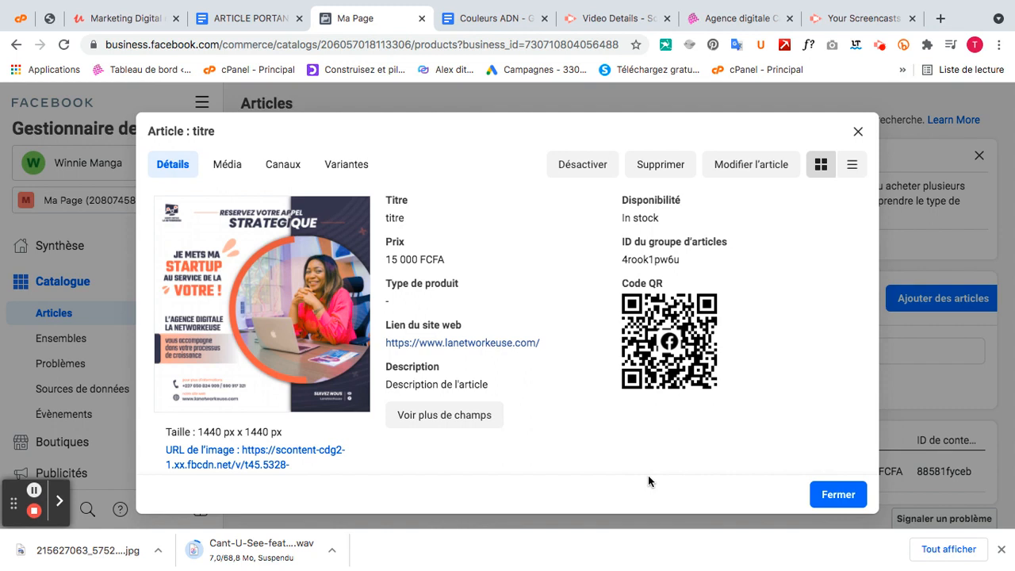
# Step: Show the variants of the article "titre" and open the form for creating a new variant
pyautogui.scroll(-1, 648, 475)
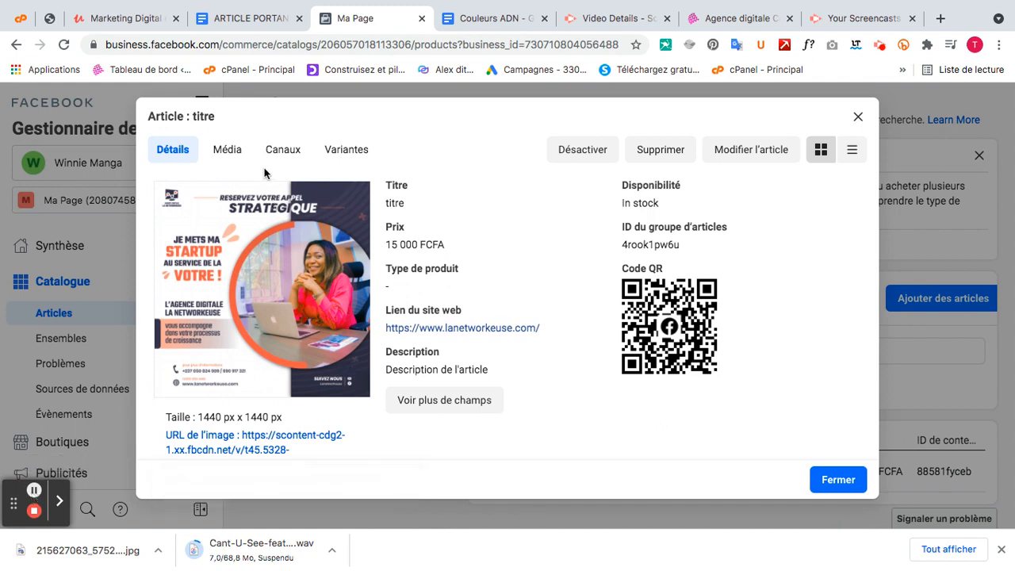
pyautogui.click(343, 150)
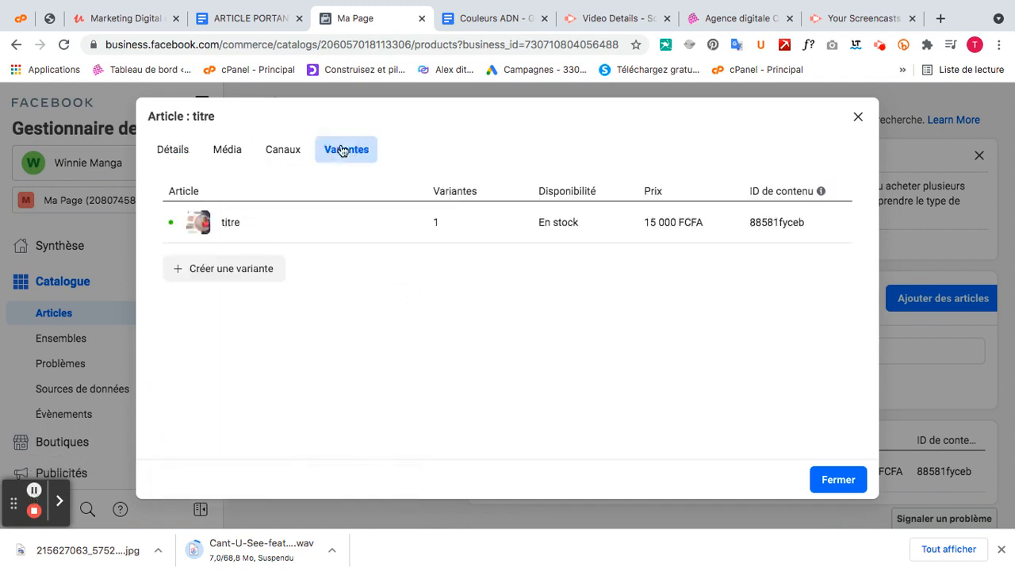
pyautogui.click(231, 272)
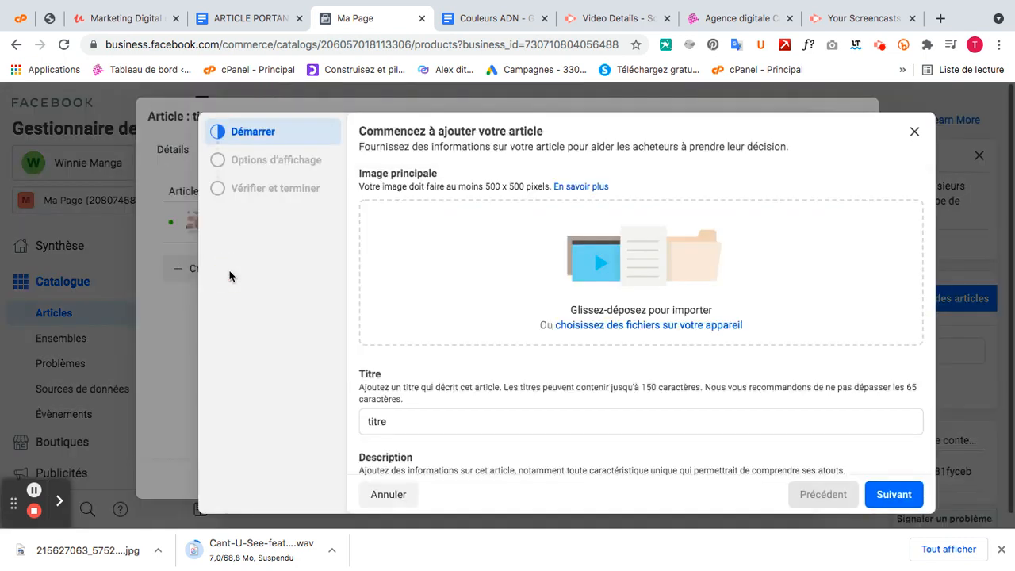
# Step: Review the variant form's fields from image and title to condition and category, and close it without creating a variant
pyautogui.scroll(-10, 562, 304)
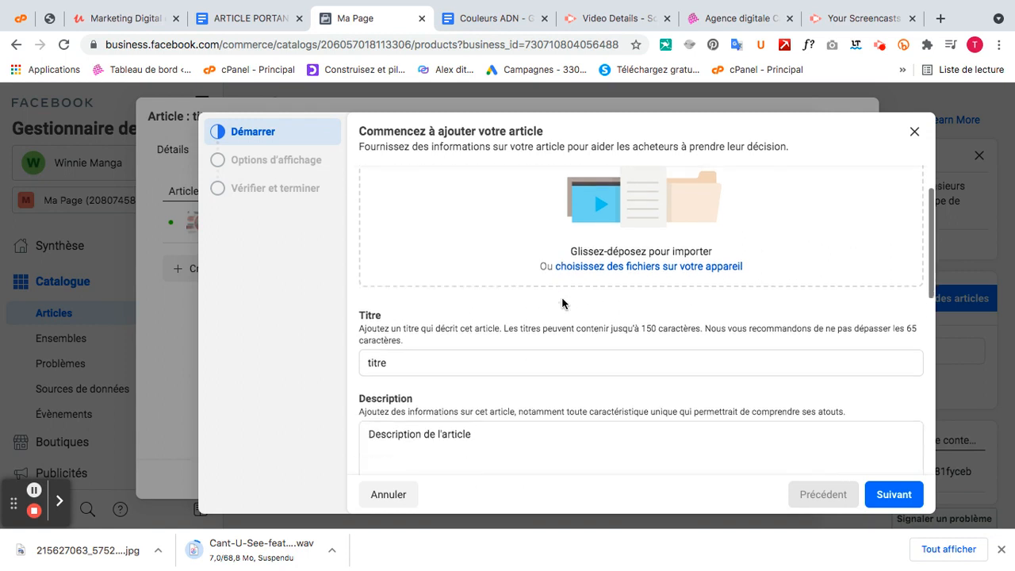
pyautogui.scroll(5, 561, 300)
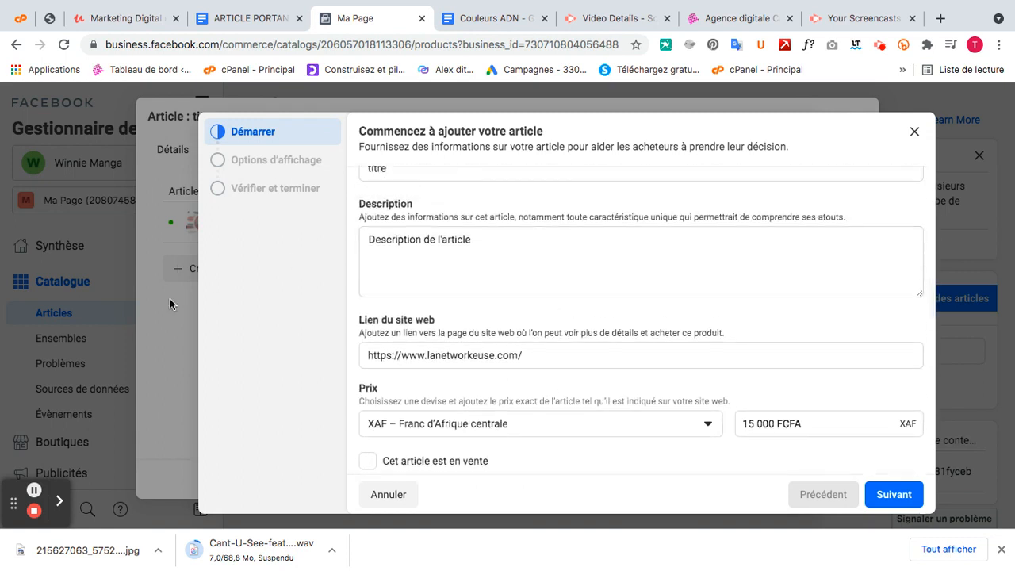
pyautogui.scroll(3, 571, 249)
pyautogui.scroll(-8, 572, 254)
pyautogui.scroll(-1, 573, 254)
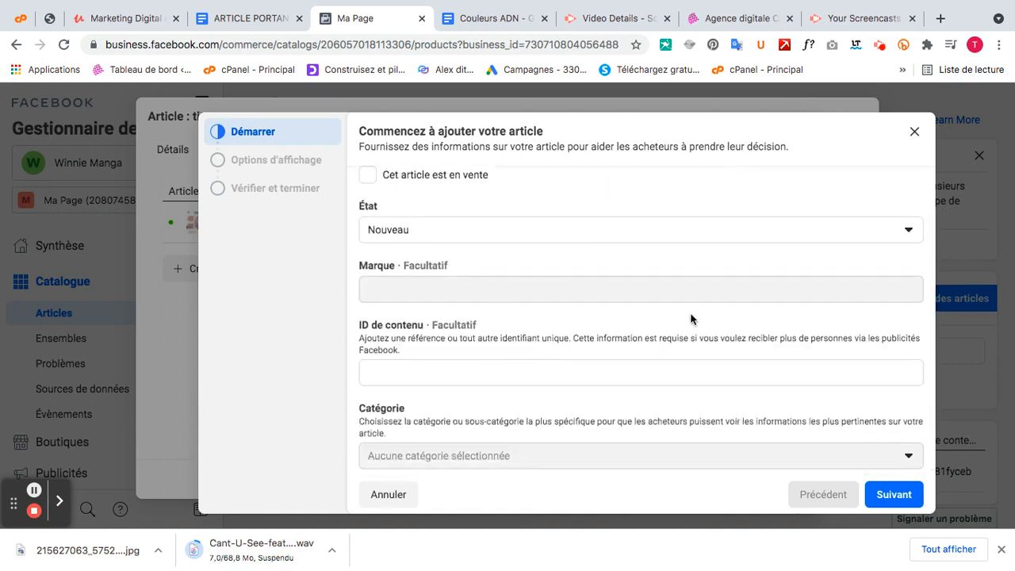
pyautogui.click(914, 133)
pyautogui.click(35, 490)
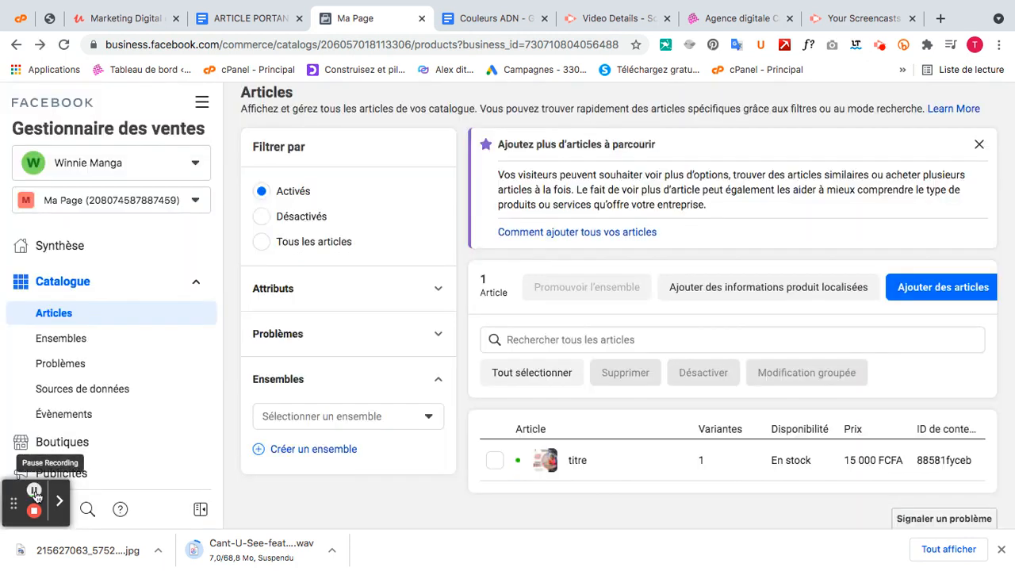
pyautogui.scroll(1, 337, 477)
pyautogui.scroll(-1, 337, 476)
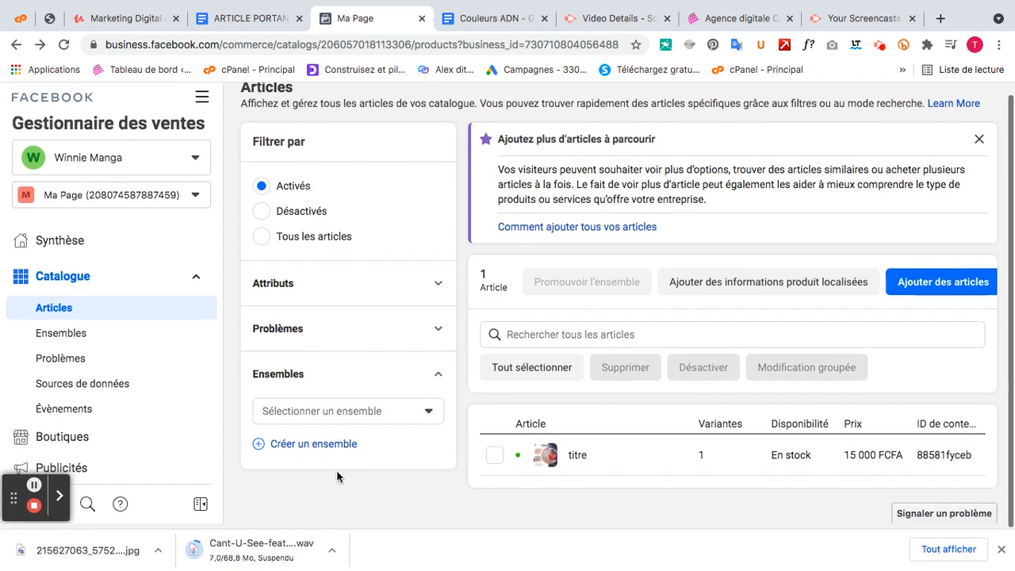
pyautogui.scroll(1, 336, 475)
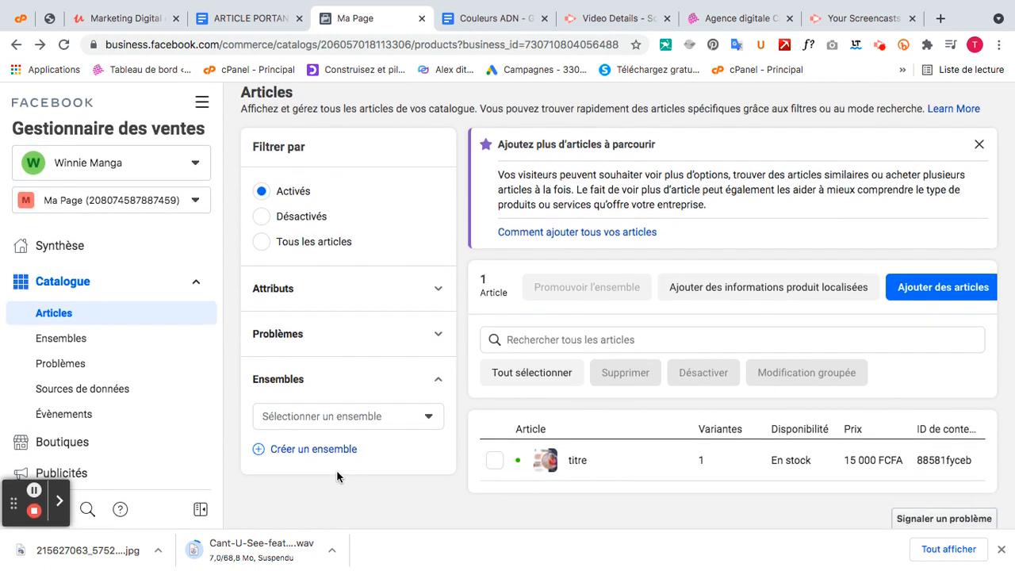
# Step: Return to the Synthèse overview and open the shop editor from the "Personnalisez la boutique" stage
pyautogui.click(52, 248)
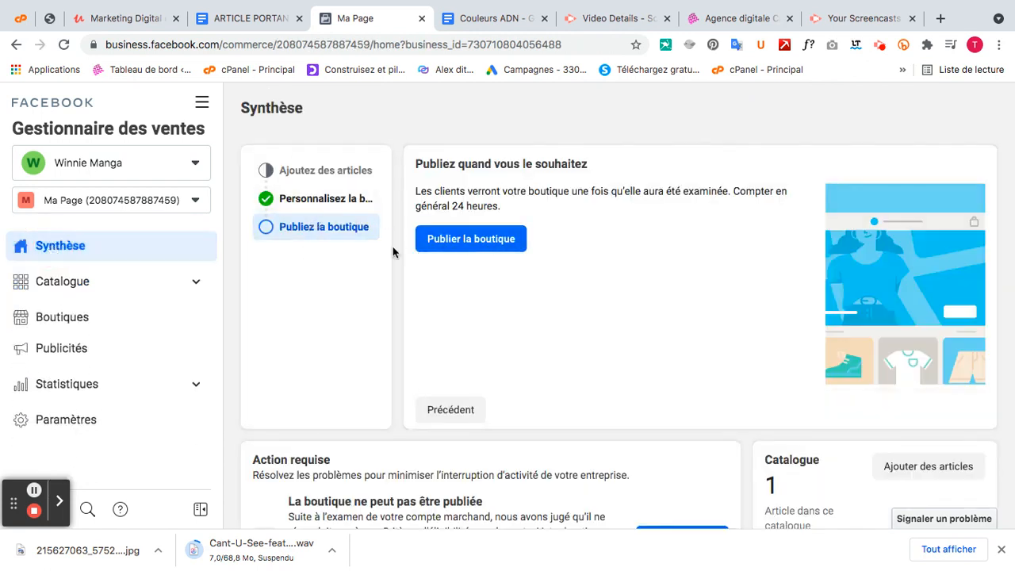
pyautogui.click(328, 202)
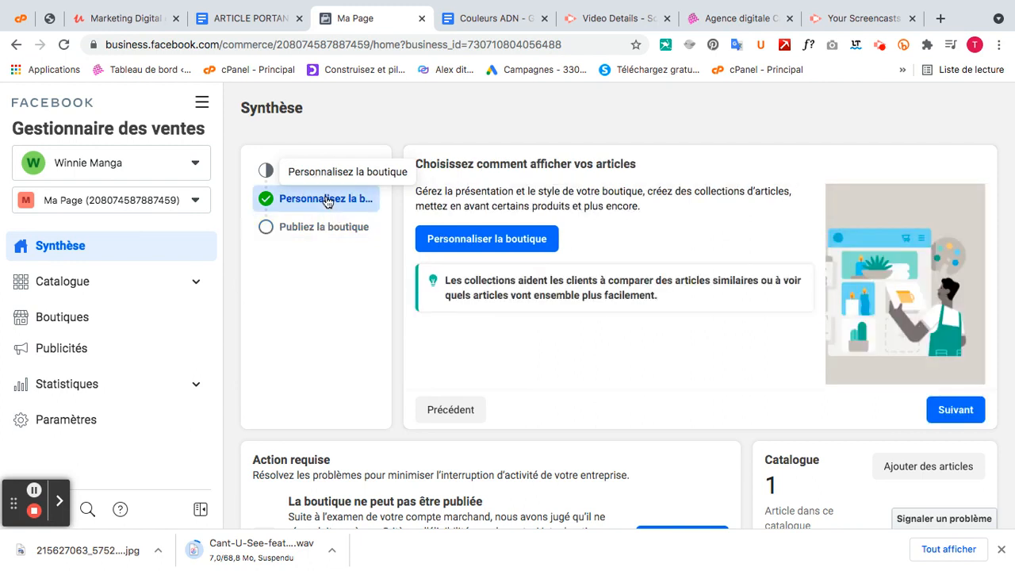
pyautogui.click(501, 242)
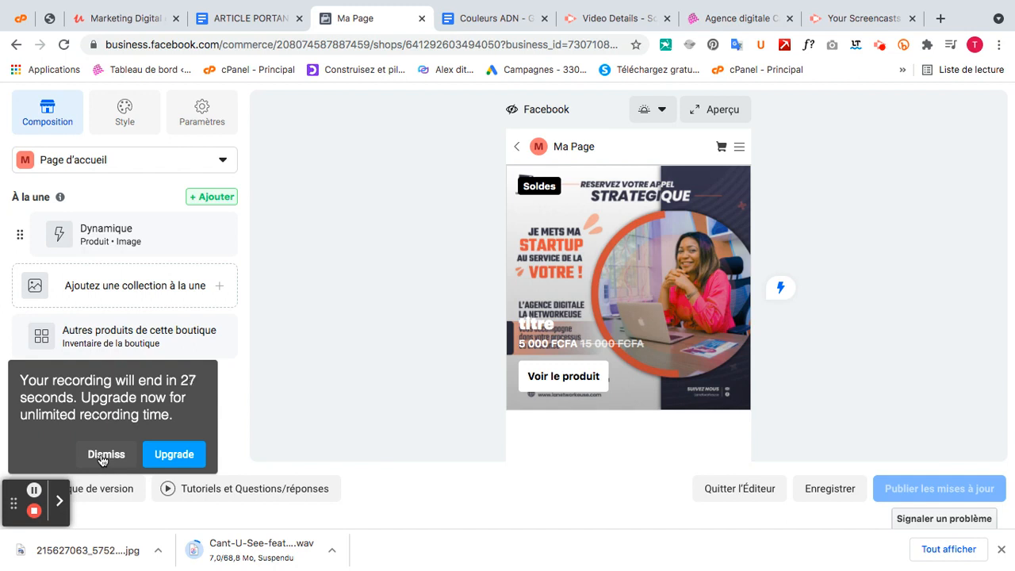
pyautogui.click(104, 457)
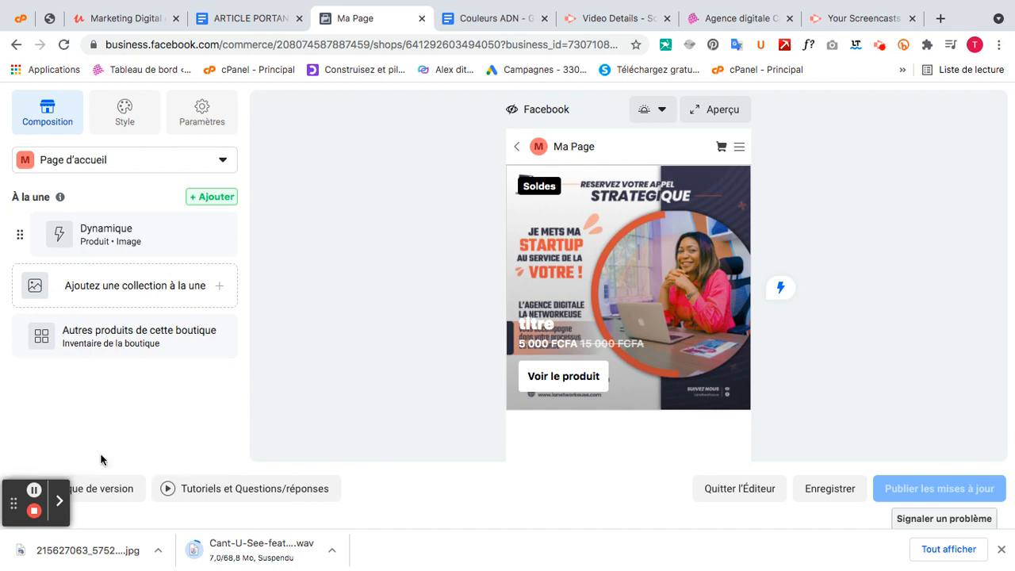